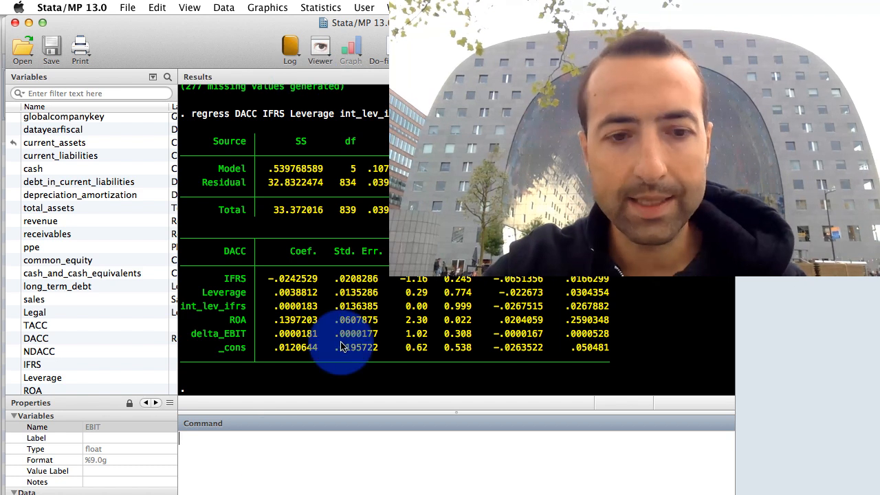
Step: Search Stata's help and web resources for the winsor2 package
click(259, 462)
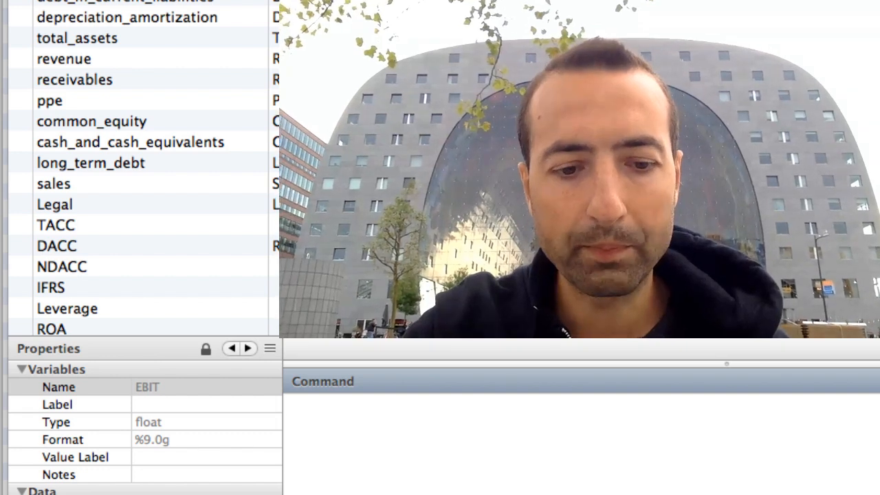
text(search)
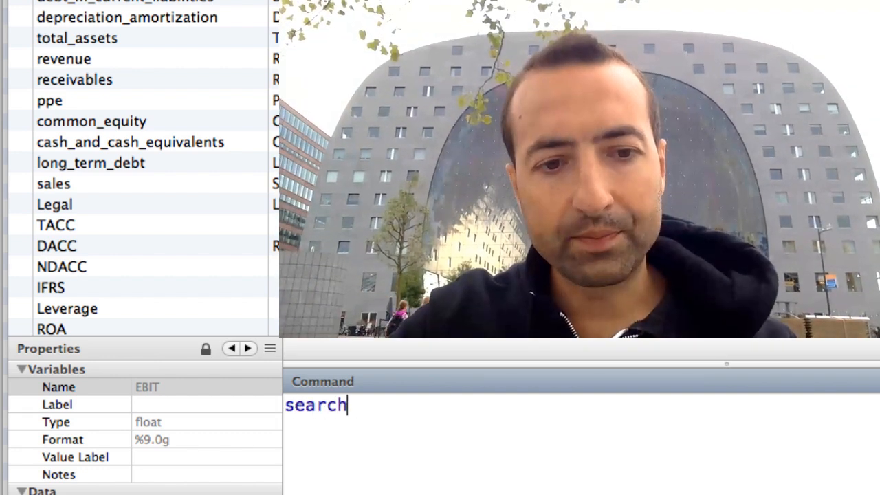
text( winsor)
key(BackSpace)
text(or2)
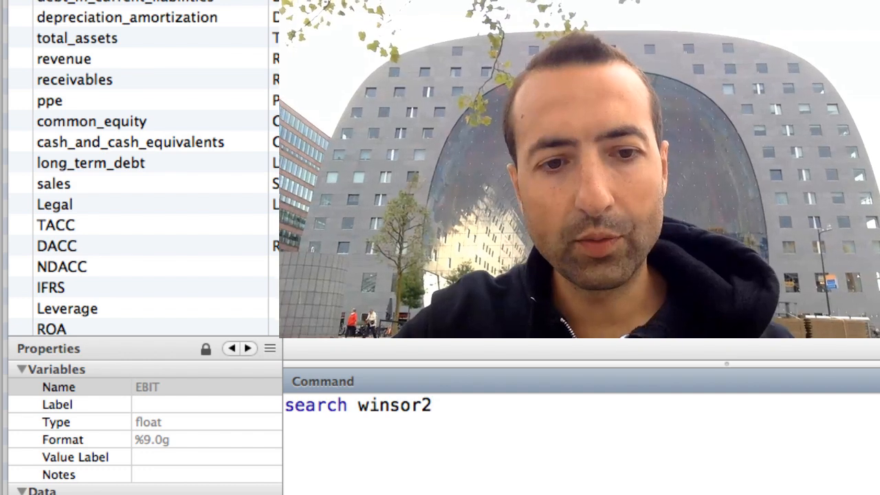
key(Return)
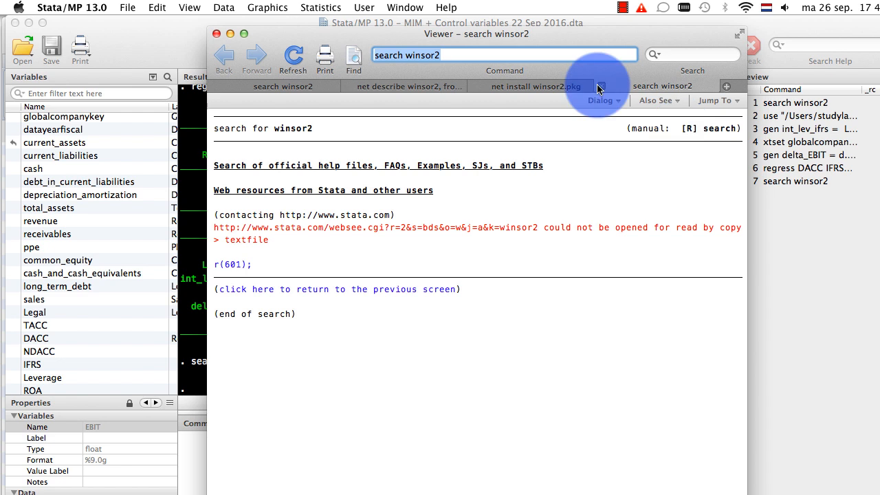
Step: Close the newest winsor2 search page and review the package's earlier search result, description and installation pages
click(601, 86)
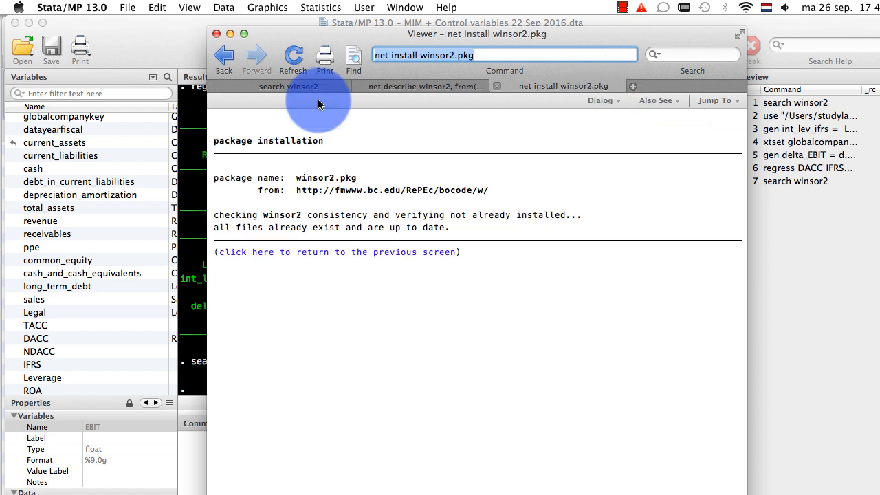
click(272, 86)
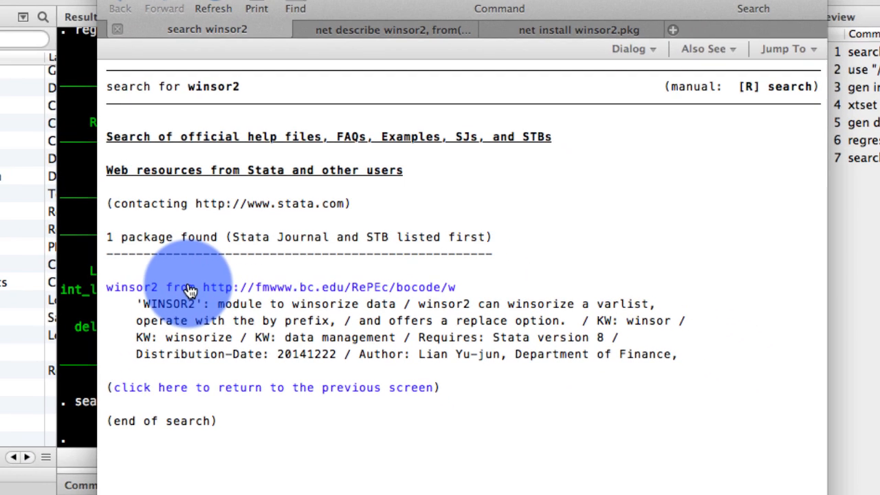
click(370, 29)
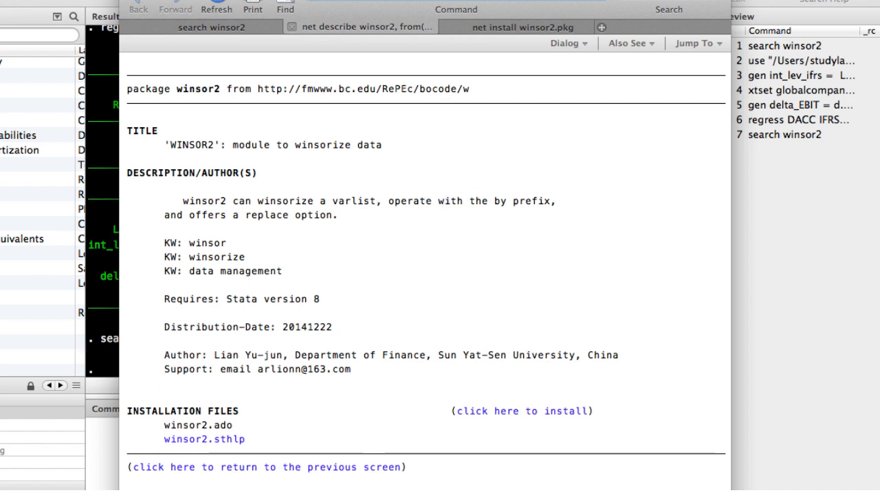
click(498, 23)
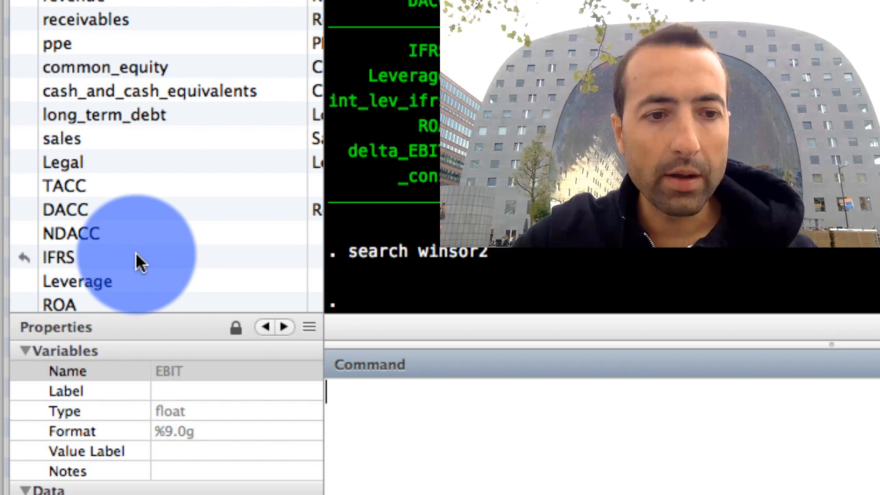
Step: Plot a histogram of Leverage to inspect its outliers, and close the graph
scroll(136, 253, down, 3)
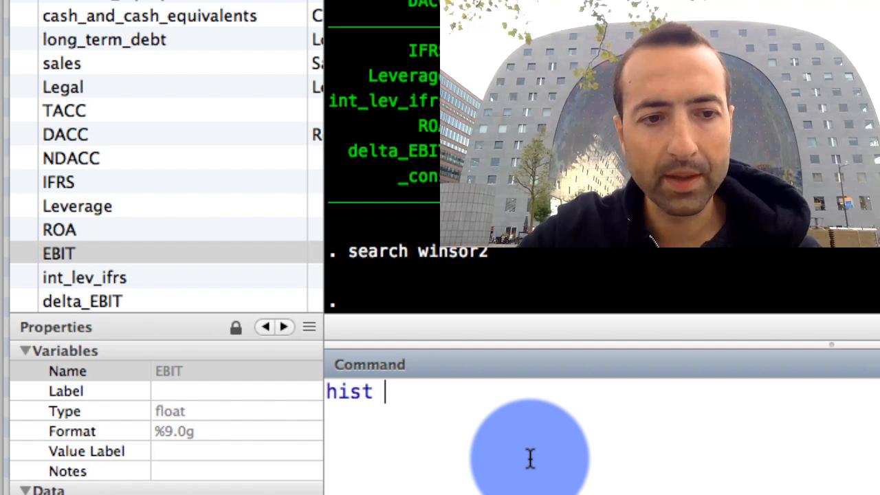
click(17, 208)
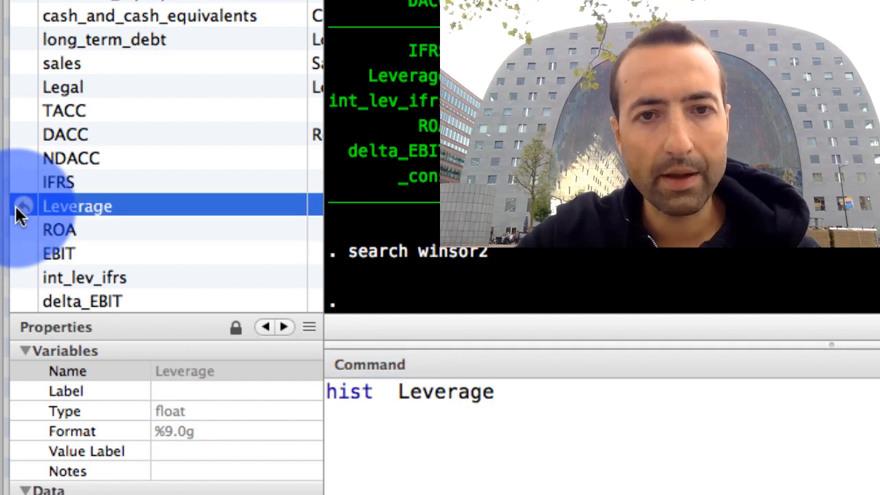
click(602, 392)
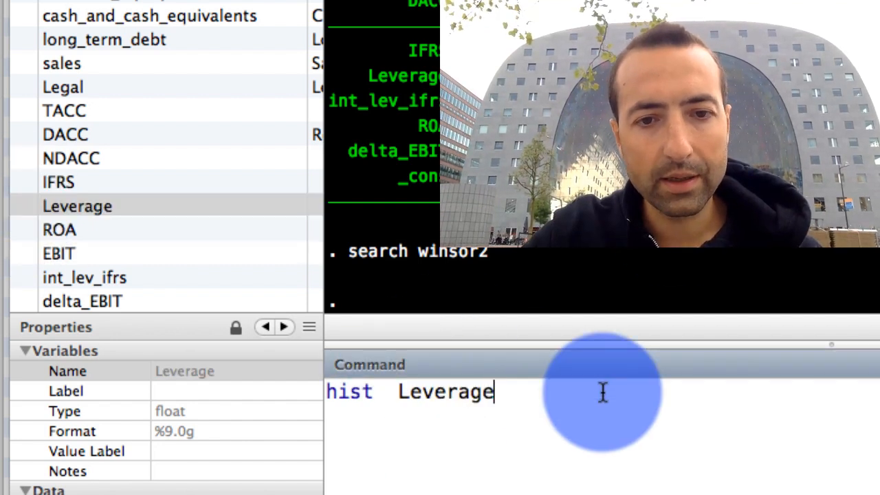
key(Return)
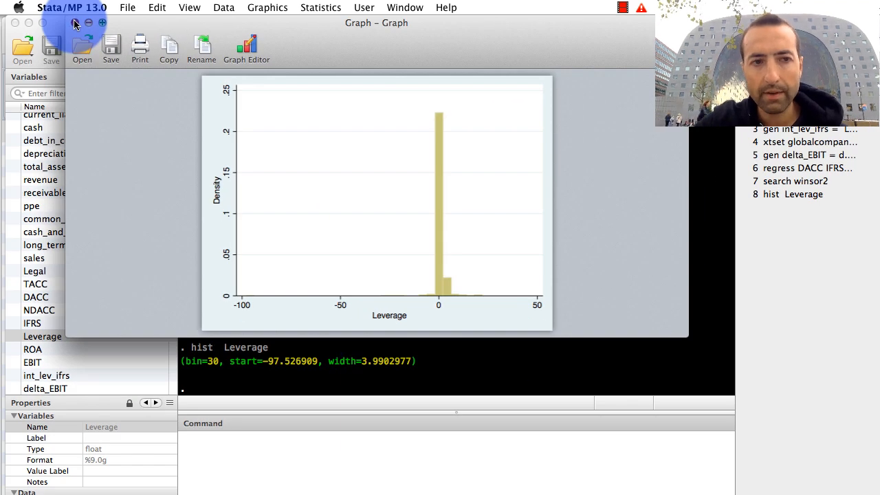
click(75, 24)
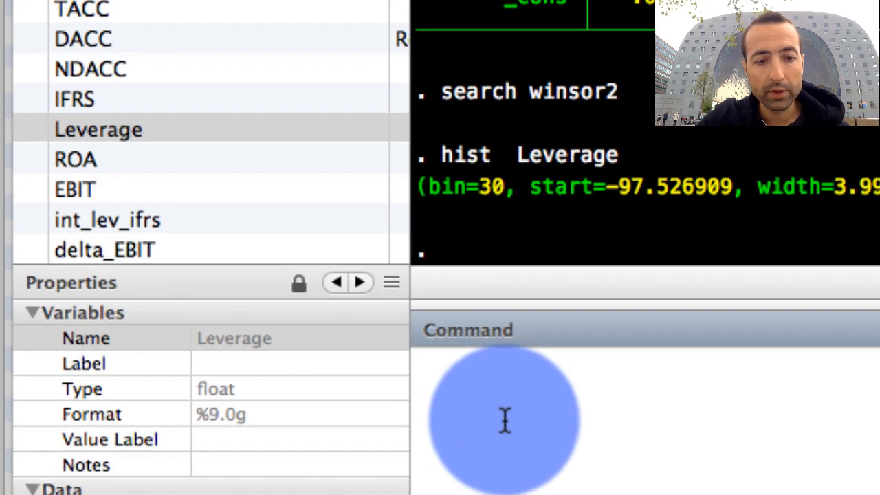
Step: Plot a histogram of ROA to inspect its outliers, and close the graph
click(29, 161)
key(Return)
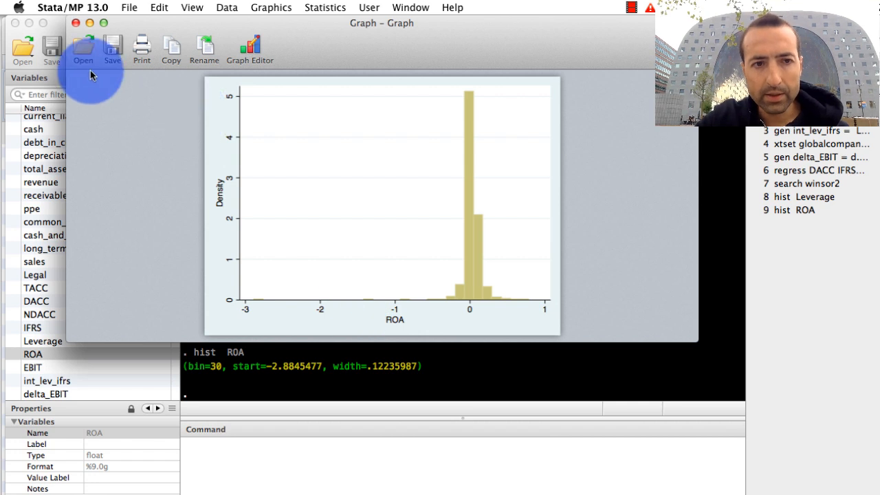
click(76, 23)
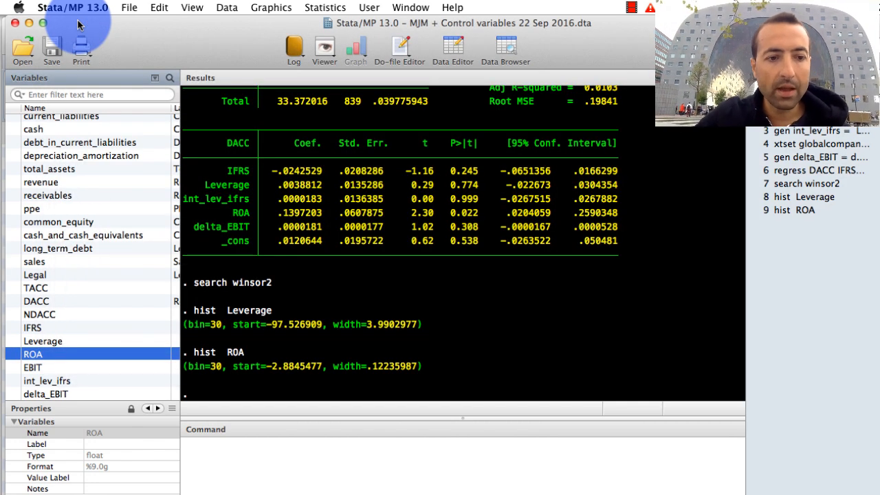
Step: Winsorize ROA at the 1st and 99th percentiles with winsor2 ROA, cuts(1 99)
click(272, 442)
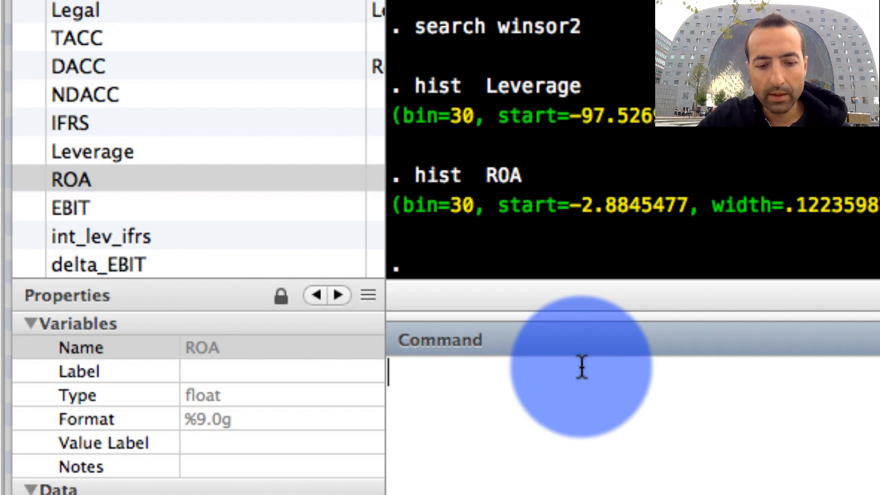
text(winsor2)
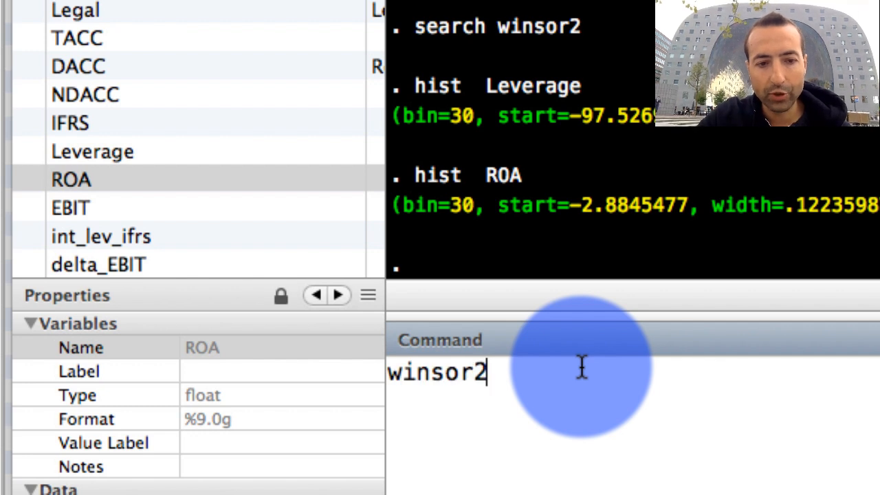
click(23, 185)
double_click(23, 184)
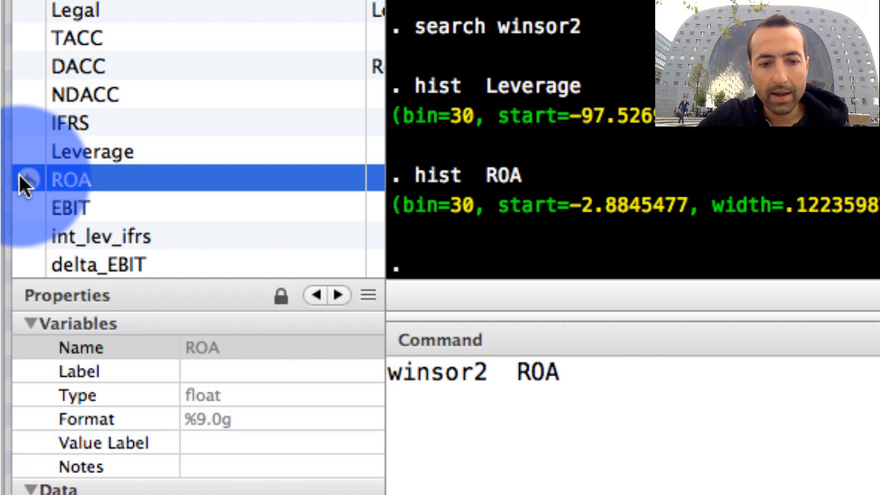
text(, c)
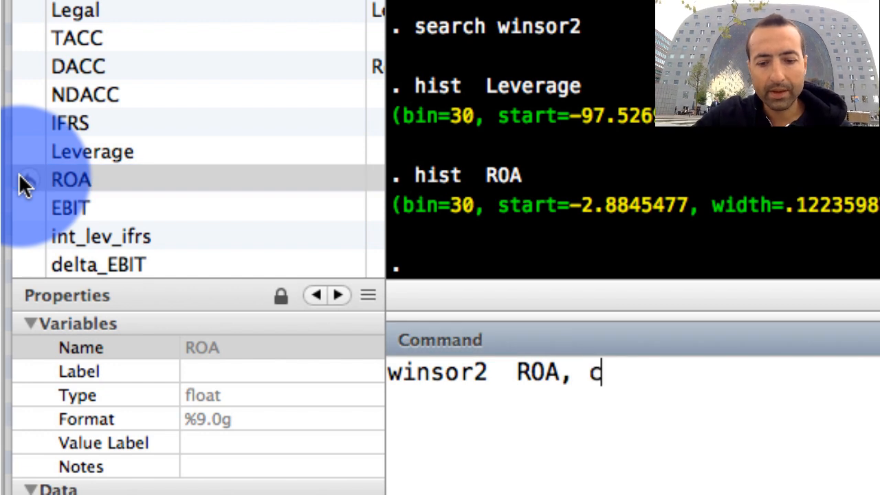
text(uts()
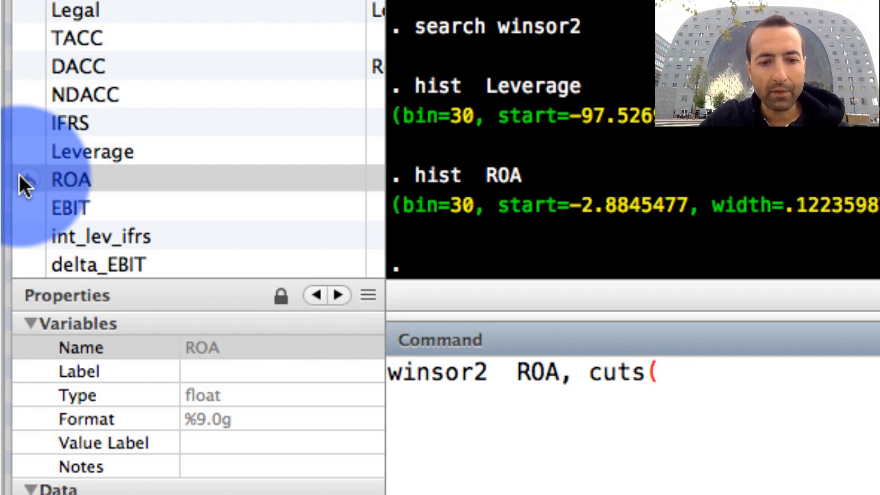
text(1)
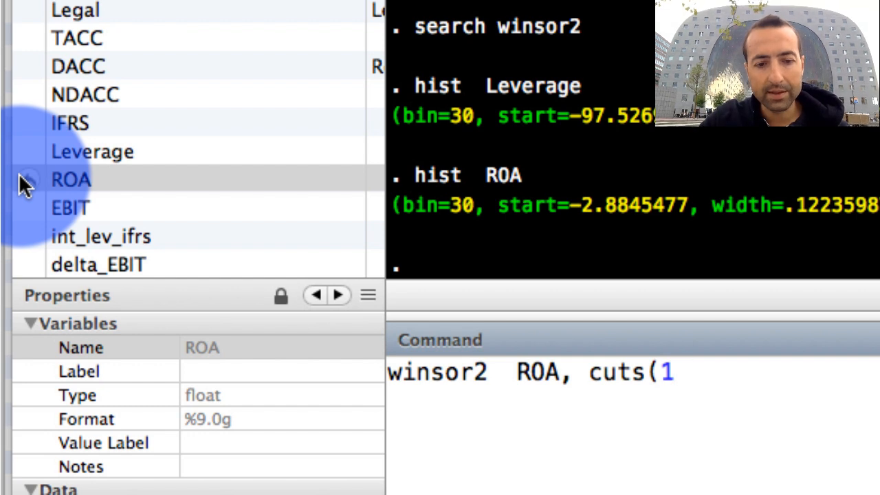
text( 1)
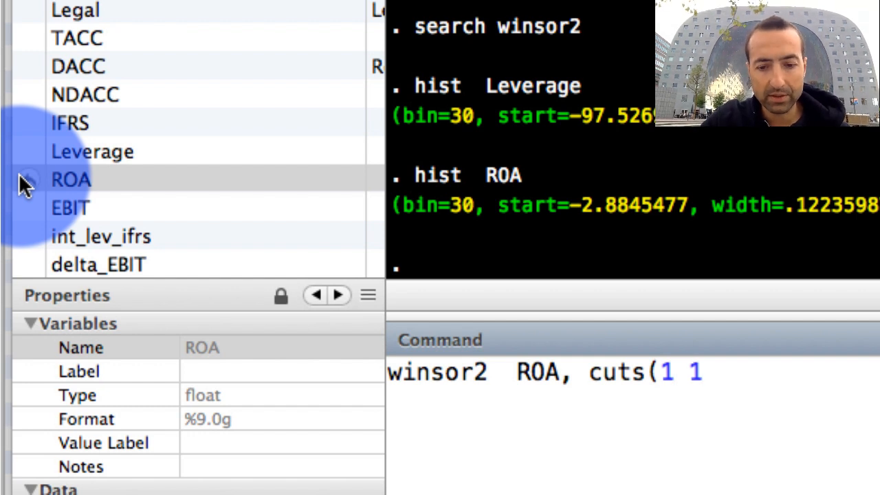
key(BackSpace)
text(99))
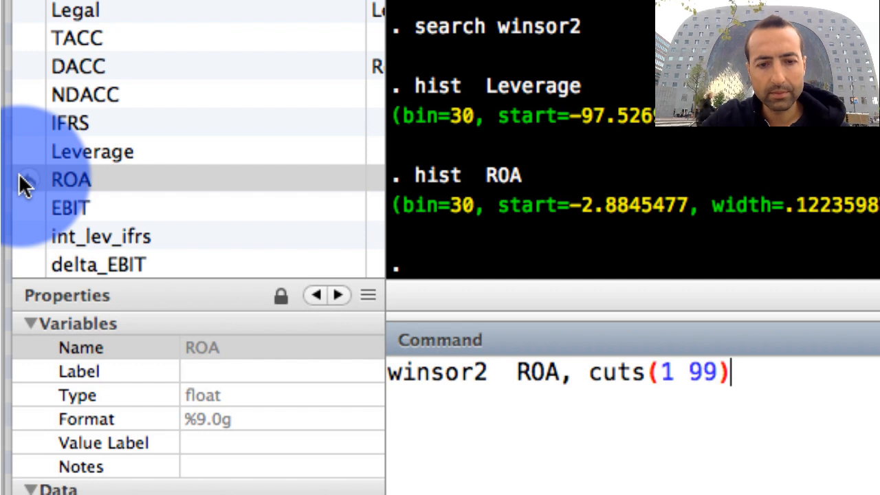
key(Return)
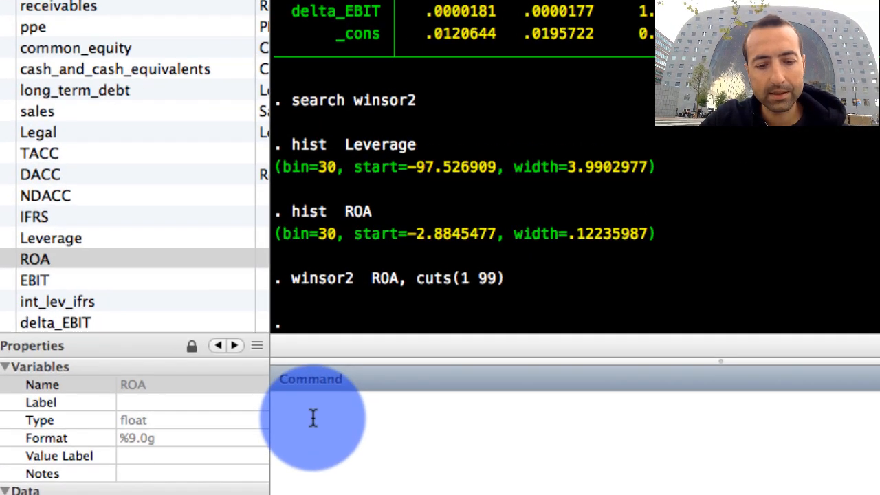
Step: Plot the ROA histogram again after running winsor2, and close the graph
text(hist)
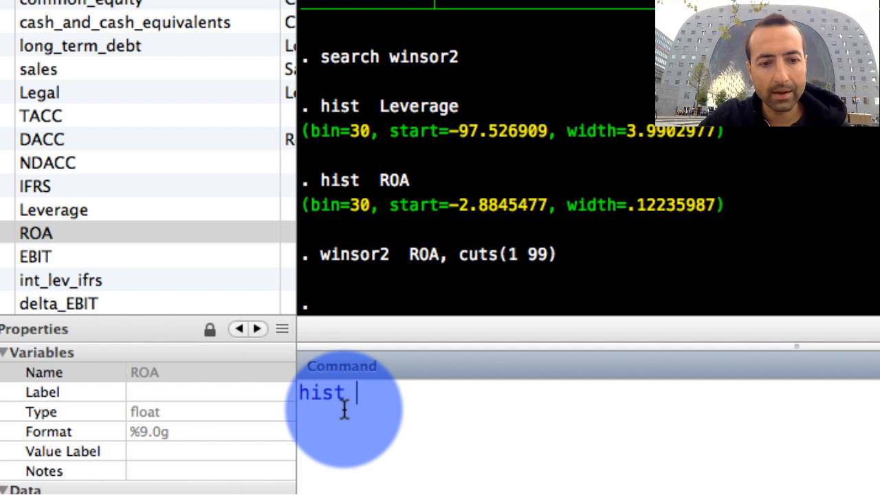
click(6, 234)
key(Return)
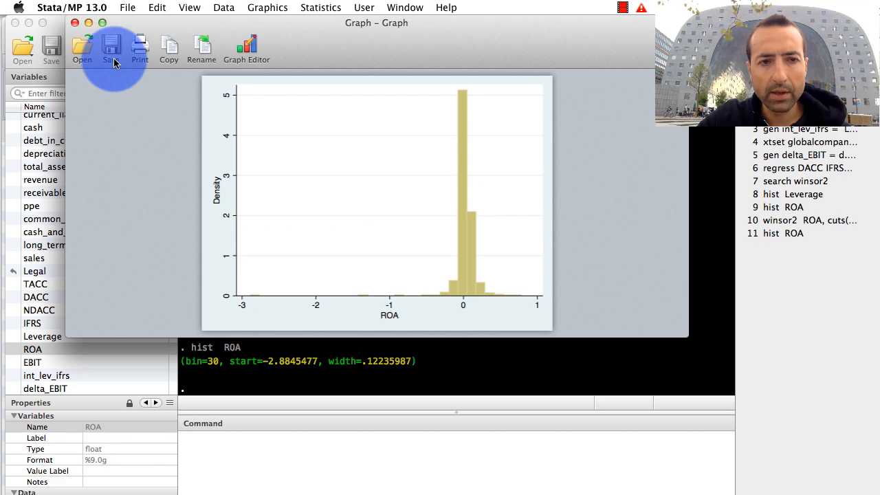
click(60, 29)
click(244, 441)
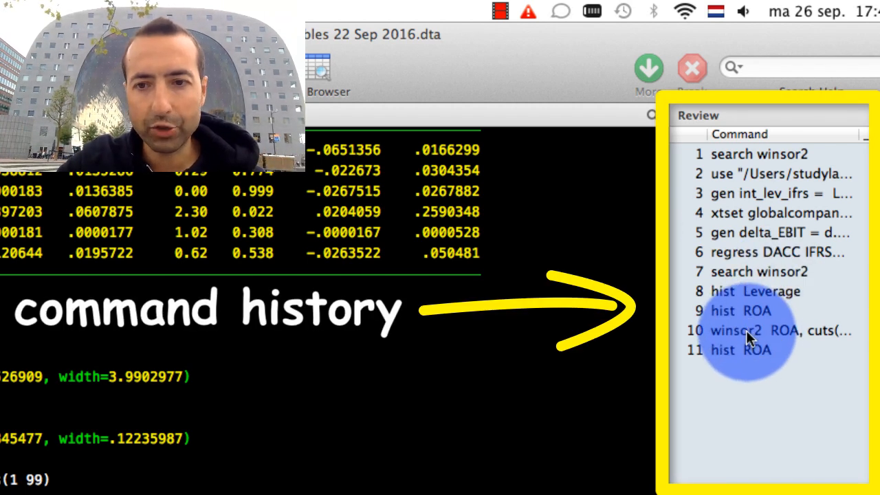
Step: Widen the command history and recall the winsor2 ROA, cuts(1 99) command for editing
click(670, 111)
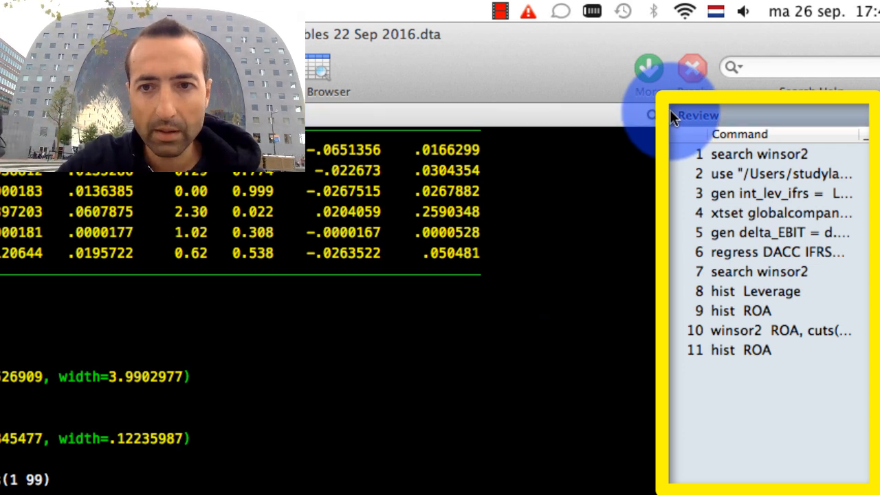
drag(668, 116, 554, 122)
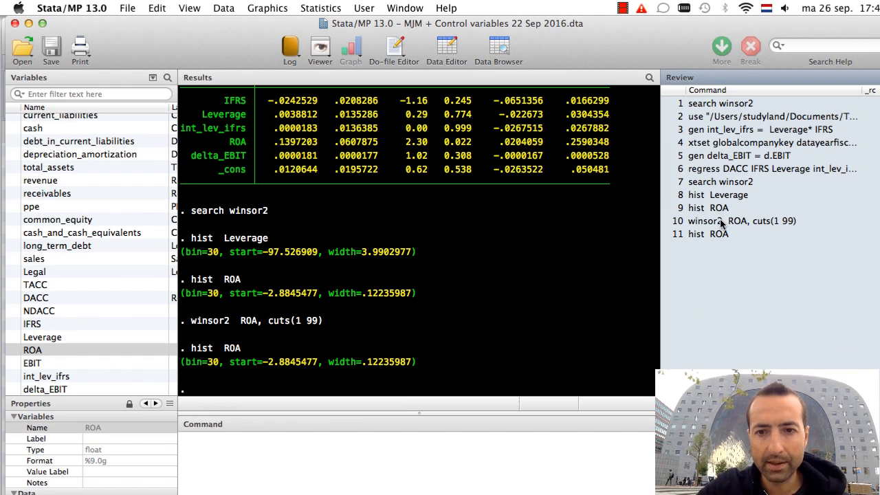
click(716, 245)
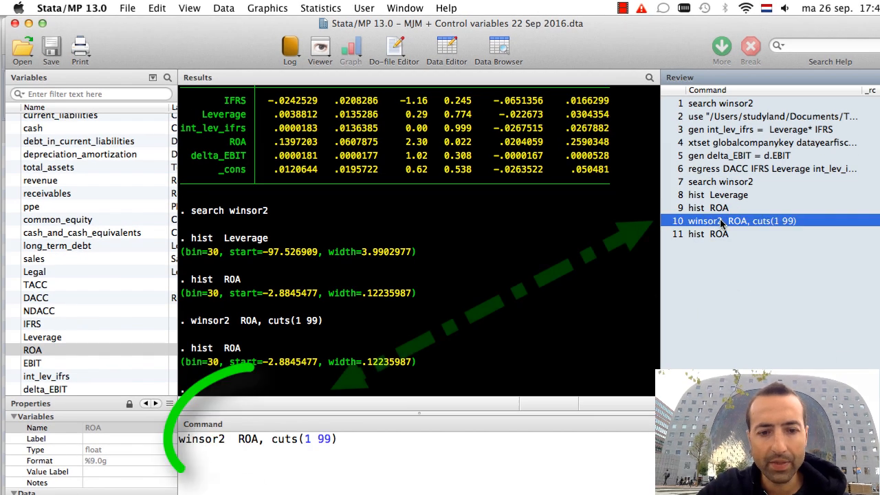
Step: Change the recalled command's lower cut to 5 and try to run winsor2 ROA, cuts(5 99)
click(316, 438)
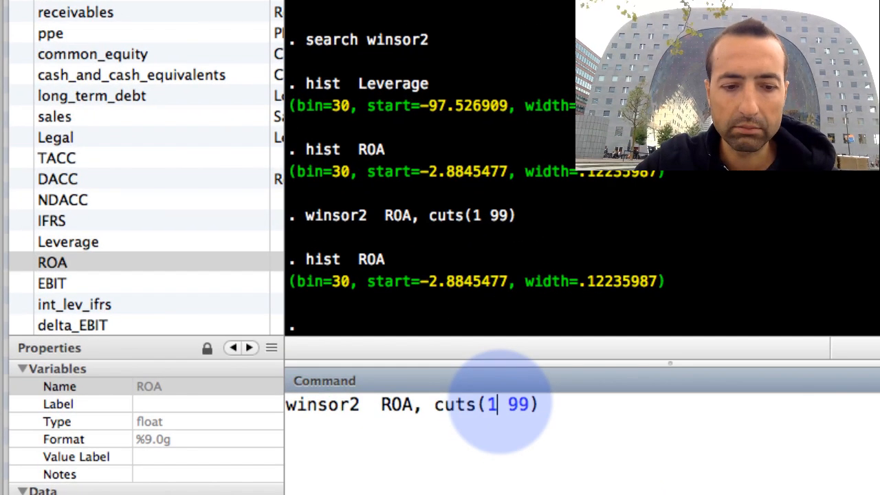
key(BackSpace)
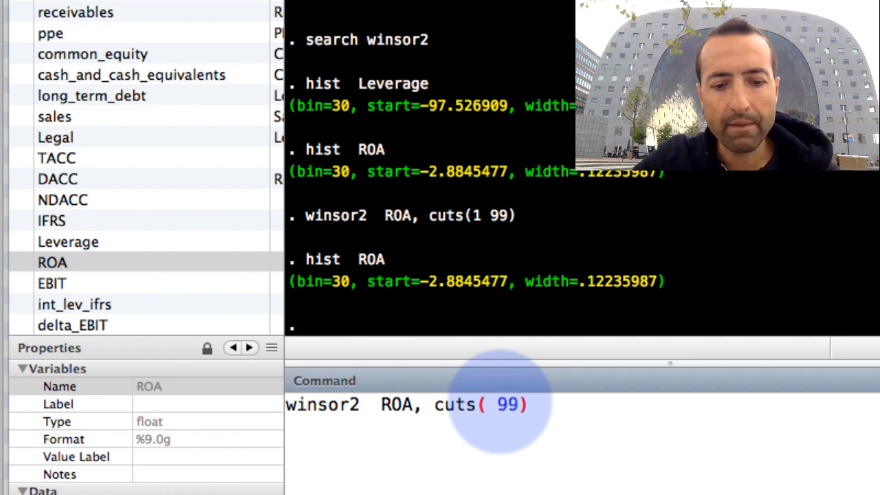
text(5)
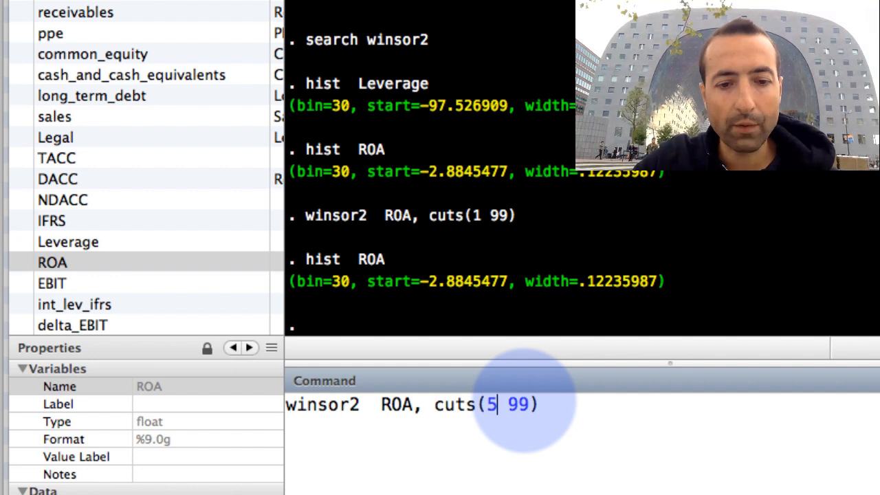
click(557, 404)
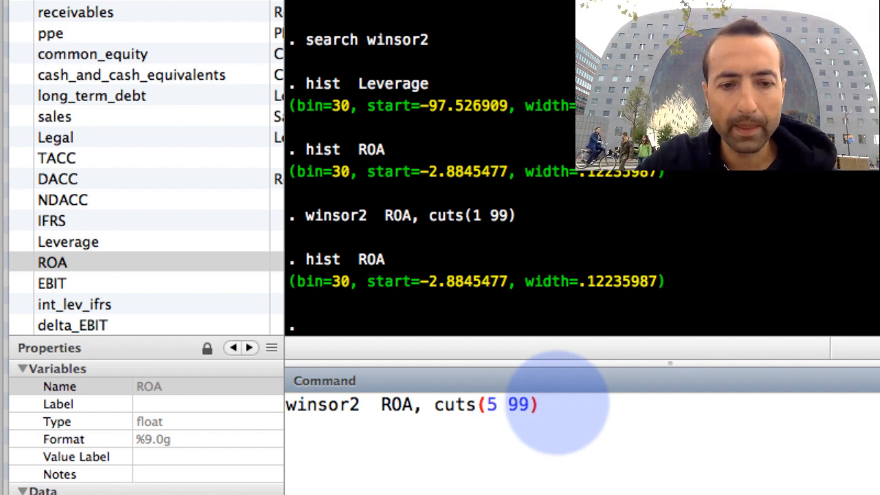
key(Return)
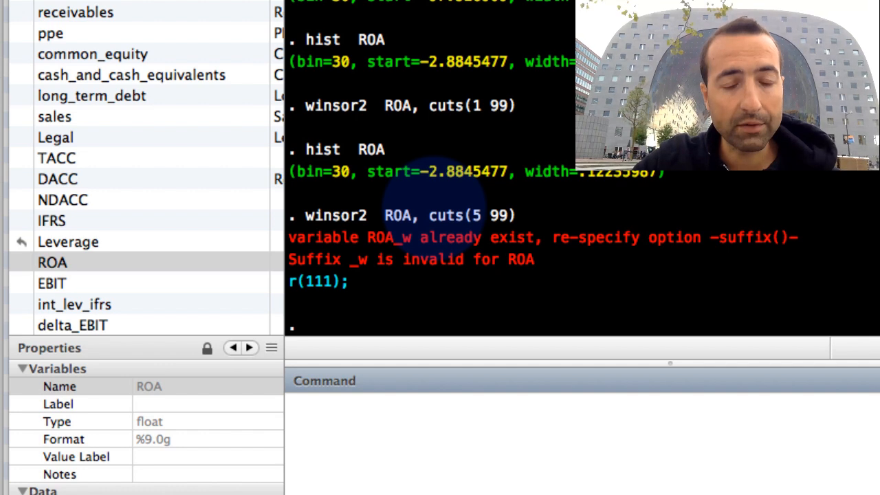
Step: Drop the existing ROA_w variable and winsorize ROA at the 5th and 99th percentiles with winsor2 ROA, cuts(5 99)
scroll(226, 220, down, 1)
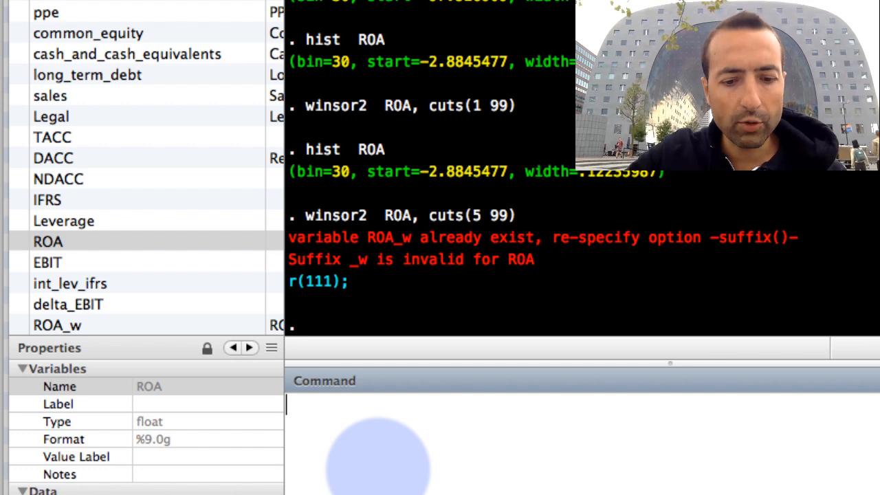
text(drop)
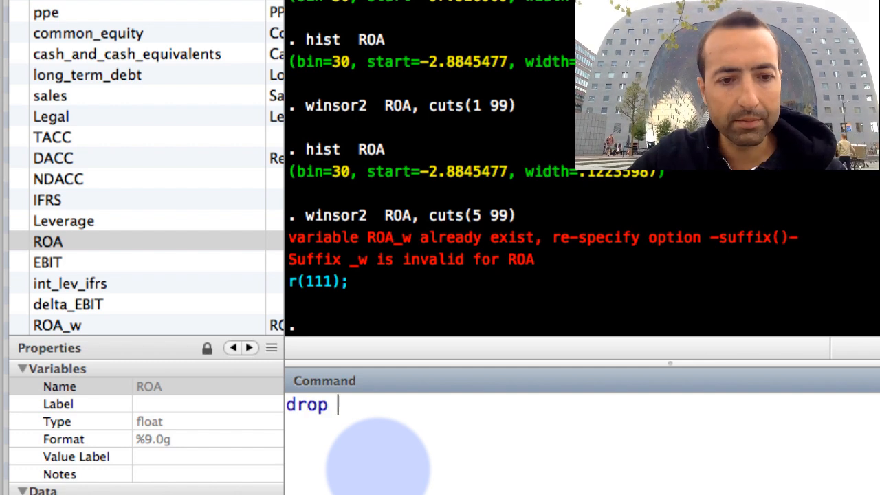
mouse_move(17, 325)
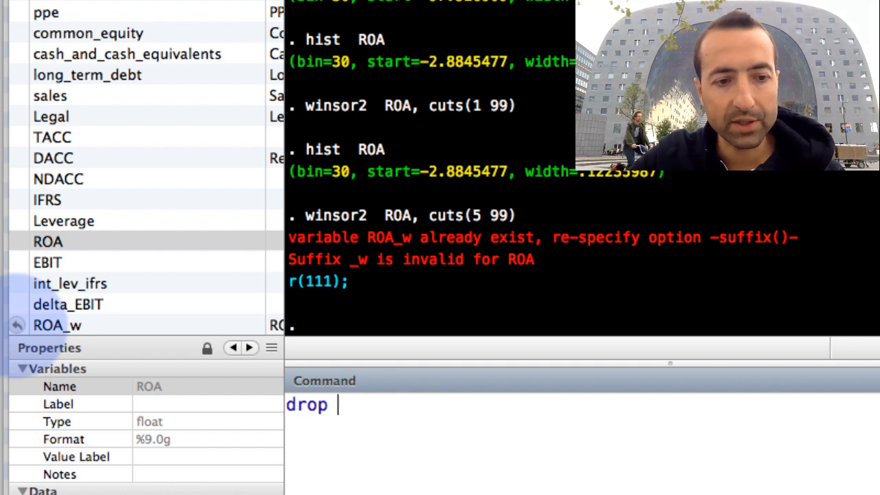
click(18, 325)
key(Return)
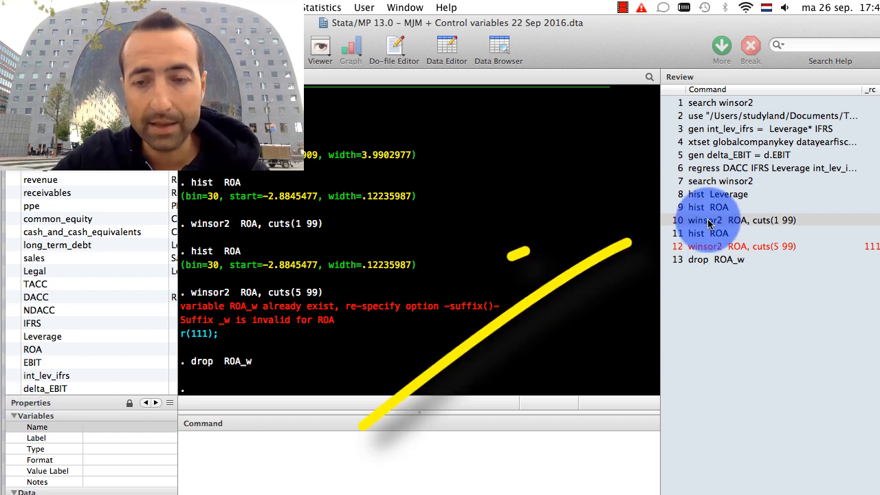
drag(712, 249, 367, 458)
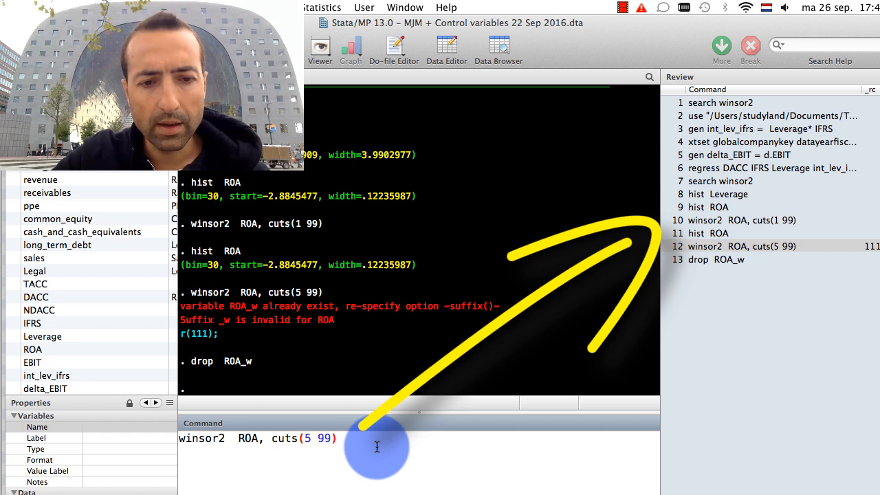
key(Return)
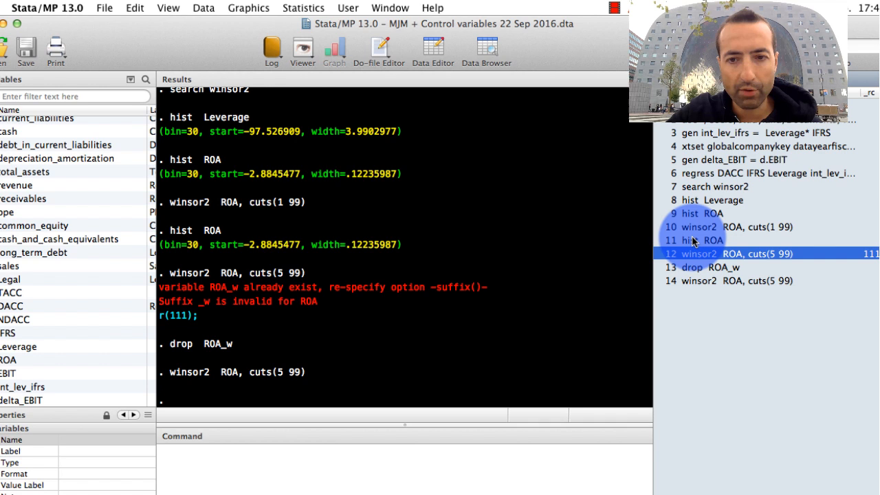
Step: Plot histograms of the original ROA and of the winsorized ROA_w, closing each graph after viewing it
double_click(595, 366)
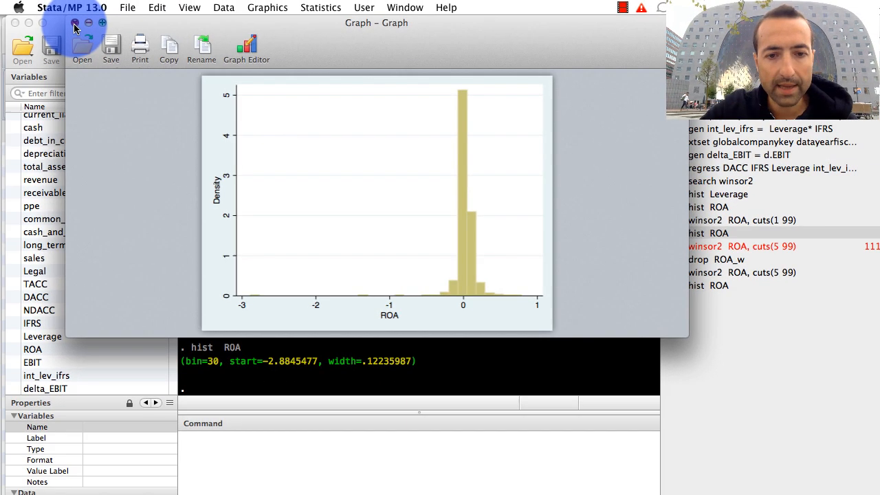
click(74, 25)
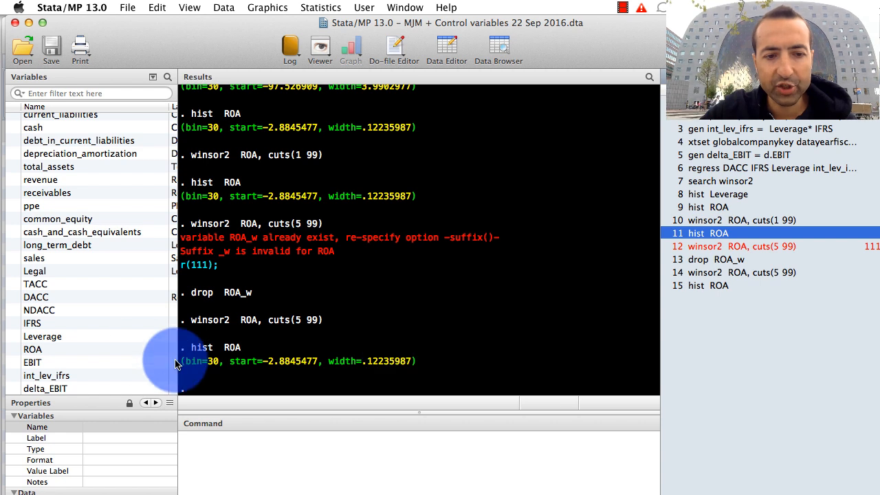
scroll(137, 353, down, 2)
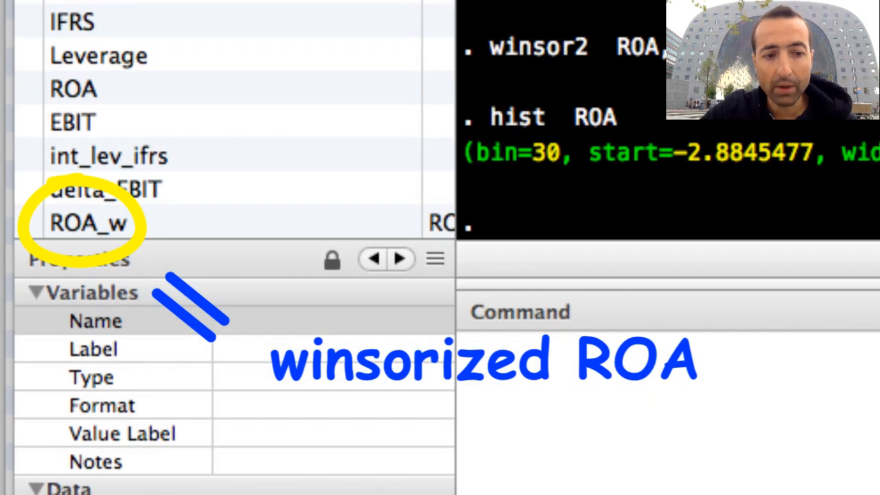
click(629, 443)
text(hist)
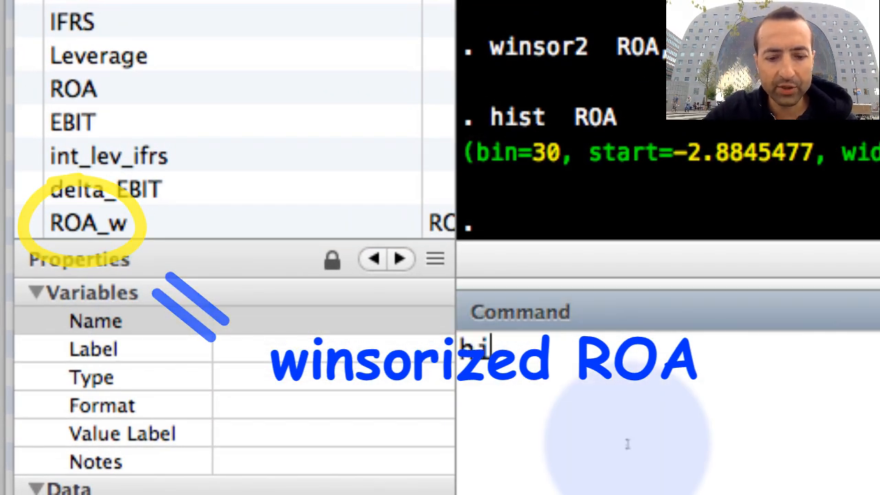
click(28, 225)
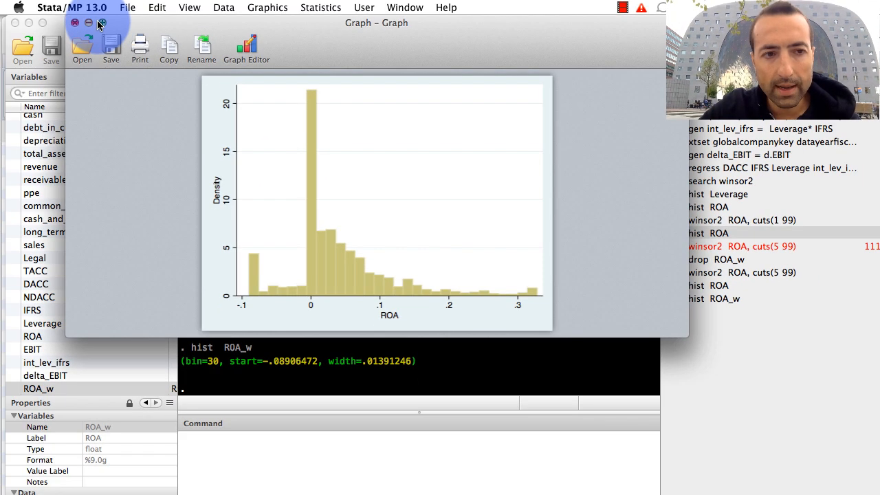
click(76, 25)
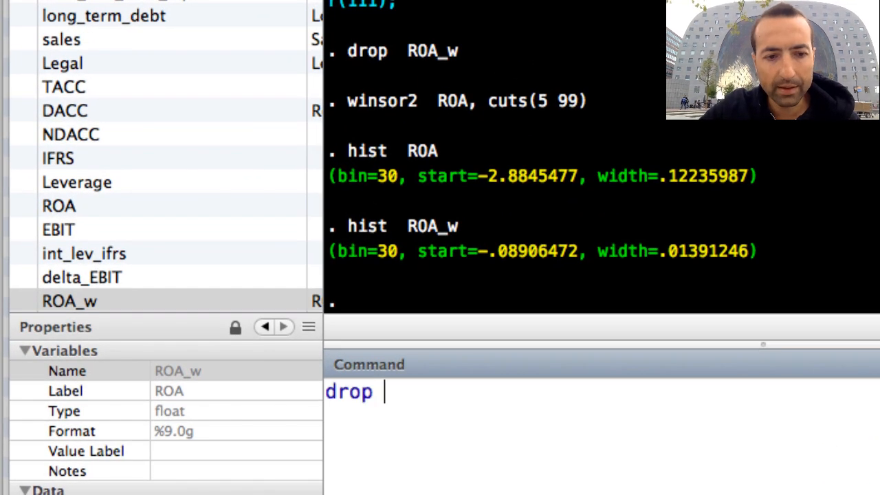
Step: Drop ROA_w and winsorize ROA at the 1st and 99th percentiles with winsor2 ROA, cuts(1 99)
click(20, 309)
key(Return)
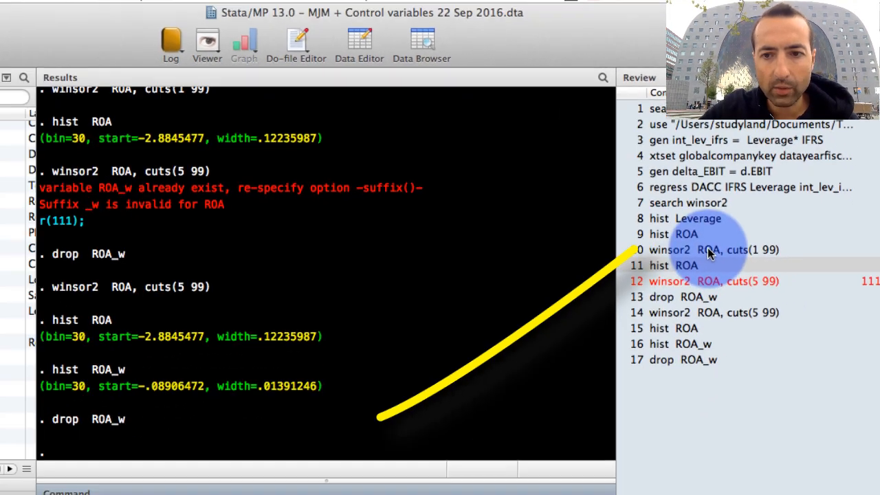
click(711, 252)
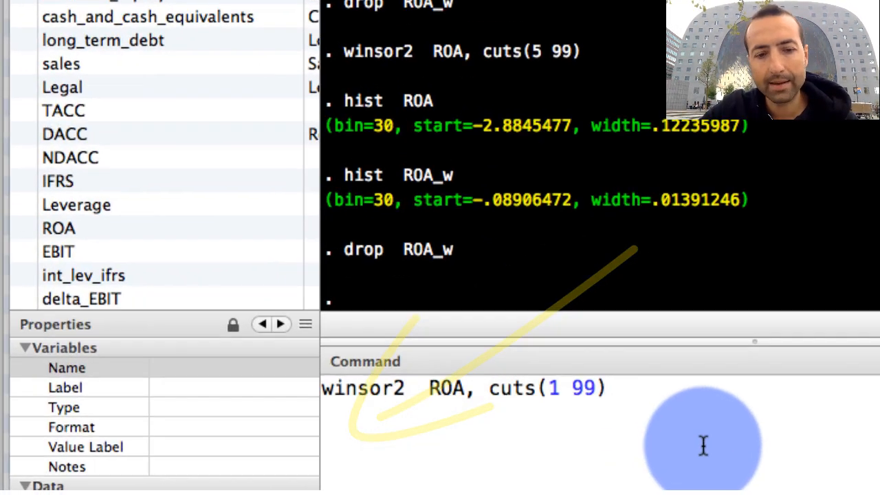
key(Return)
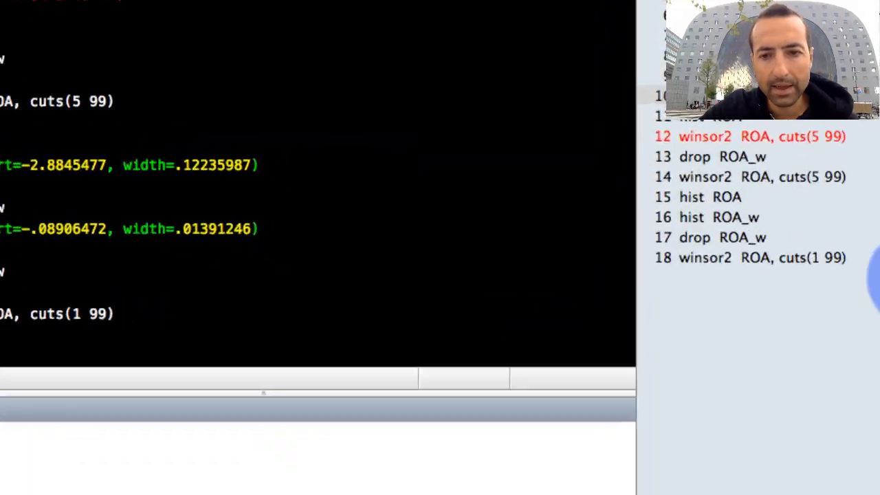
Step: Rerun hist ROA to view the distribution of the original variable, and close the graph
click(709, 197)
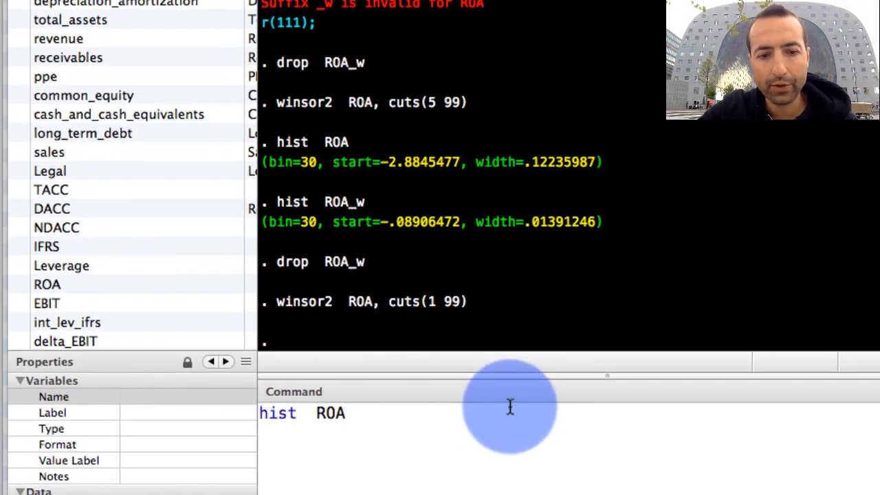
click(348, 443)
key(Return)
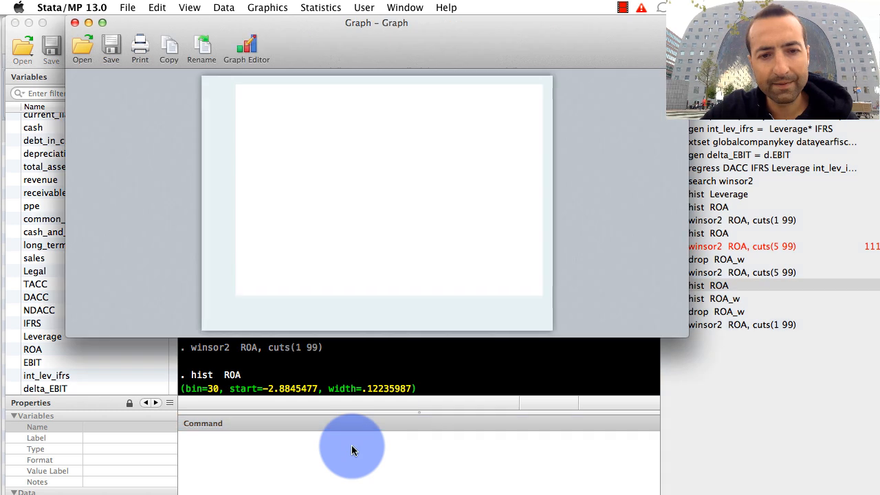
click(75, 24)
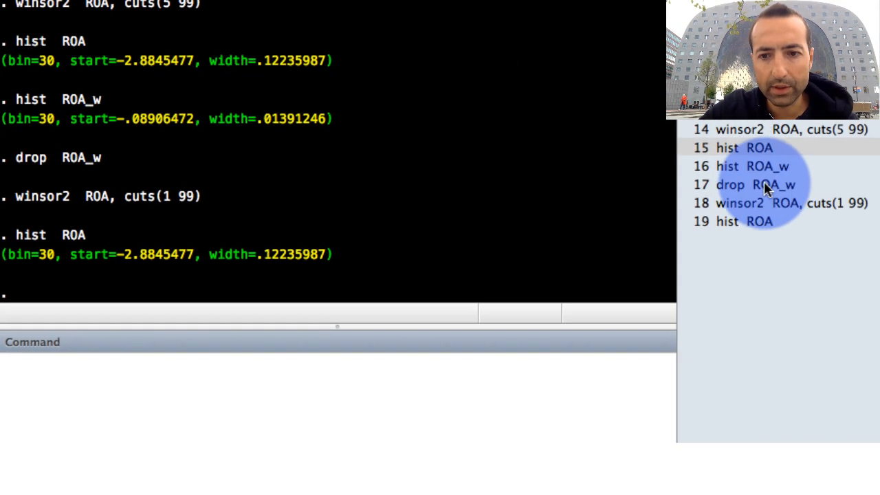
Step: Rerun hist ROA_w to view the distribution winsorized with cuts(1 99), and close the graph
click(756, 166)
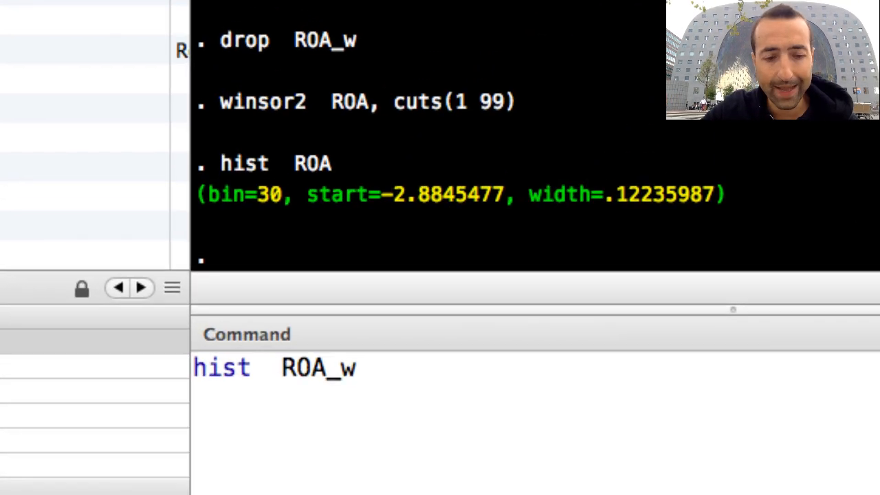
key(Return)
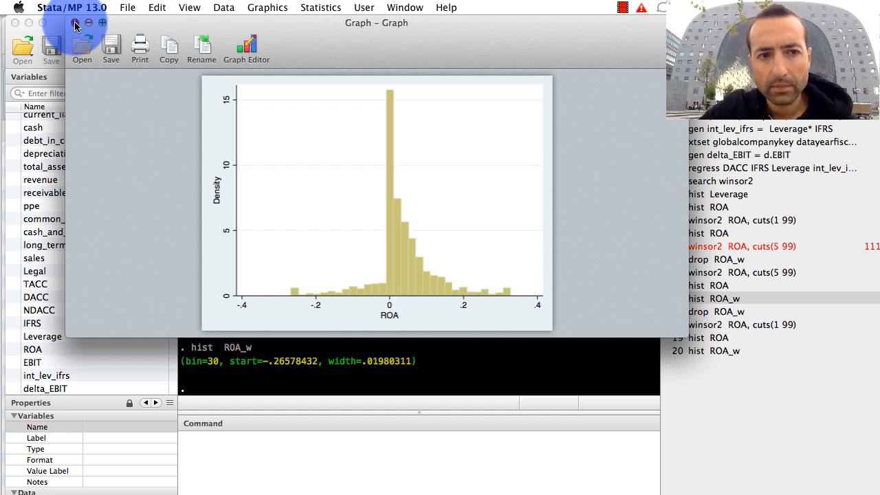
click(76, 25)
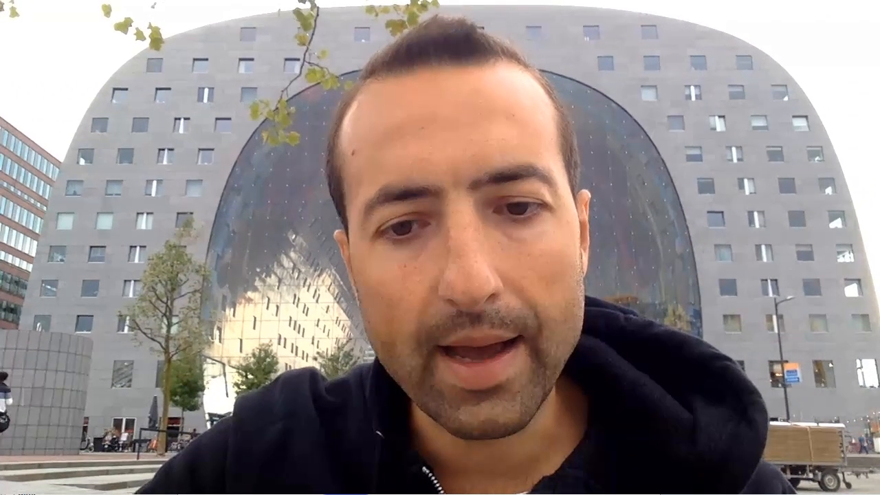